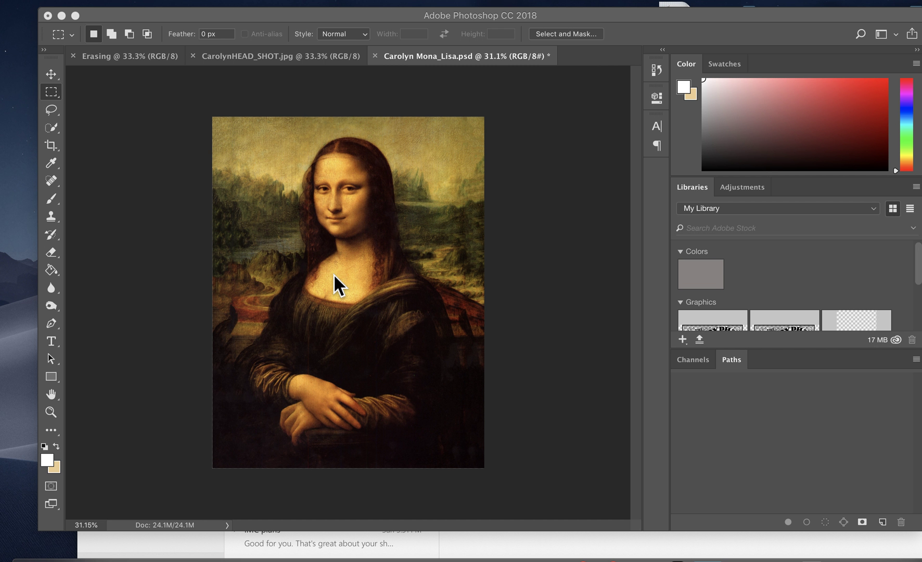
- Show the layer list and open a Hue/Saturation adjustment on the Background layer, trying out the Master hue
key(F7)
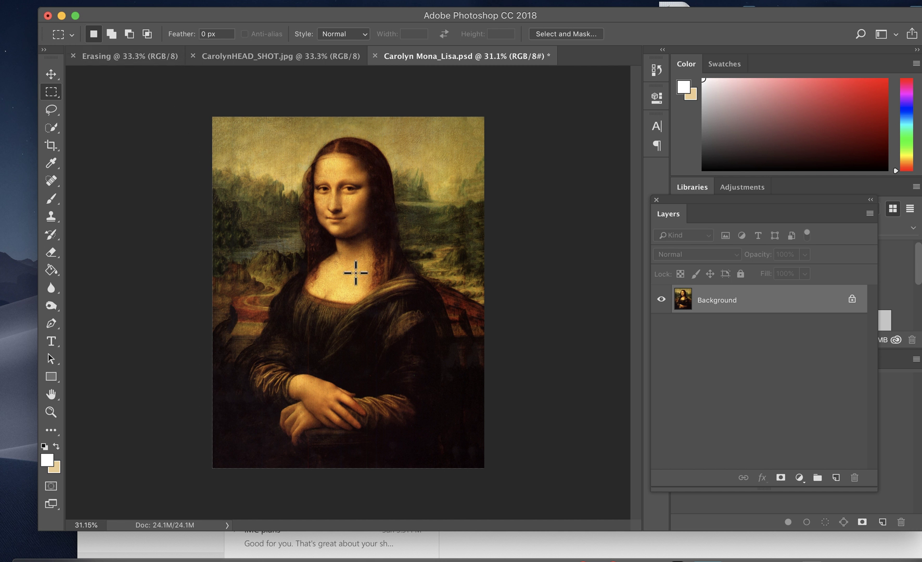
click(181, 1)
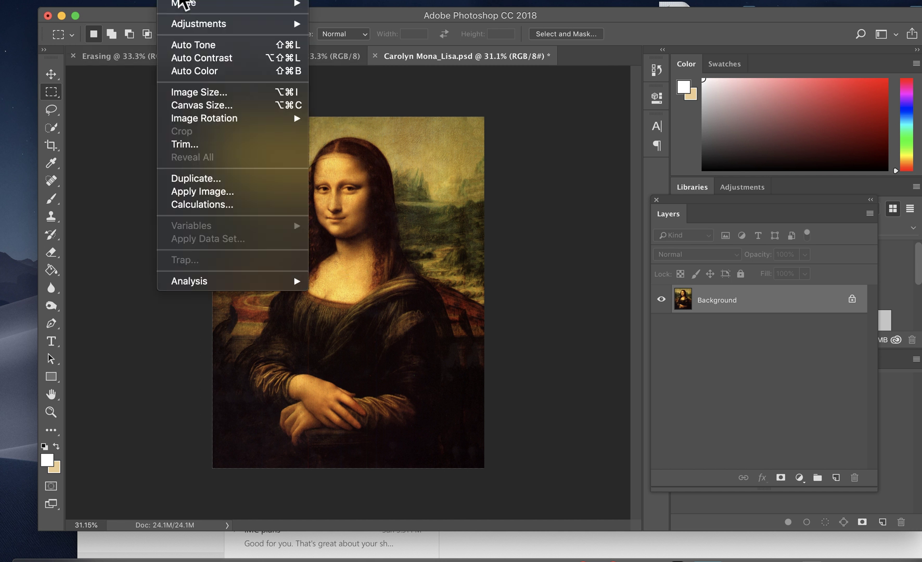
mouse_move(177, 31)
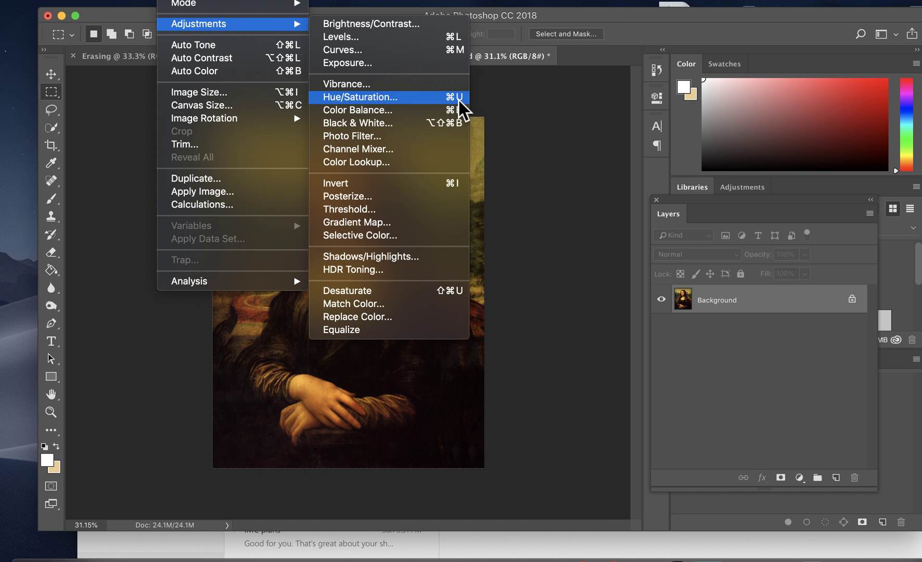
click(426, 98)
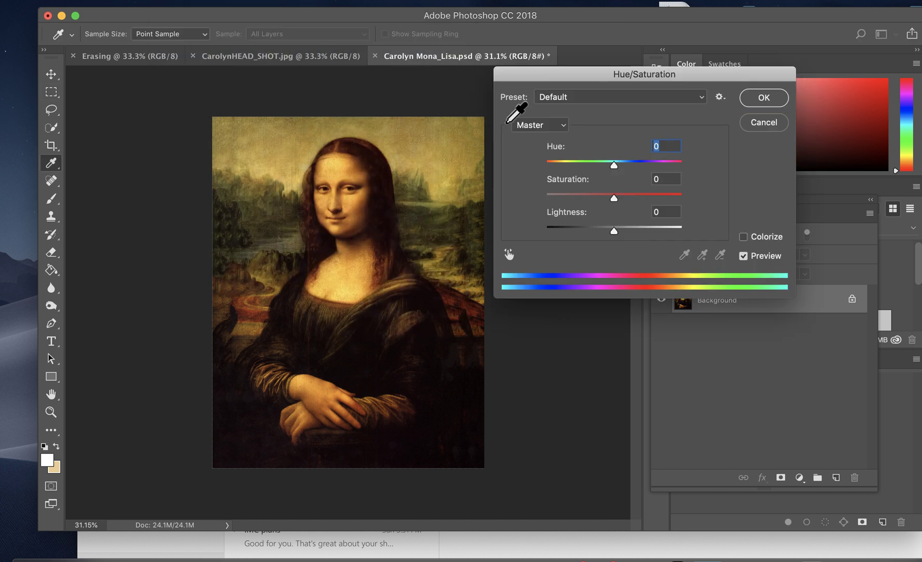
mouse_move(615, 166)
mouse_down()
mouse_move(562, 166)
mouse_move(659, 168)
mouse_move(617, 165)
mouse_up()
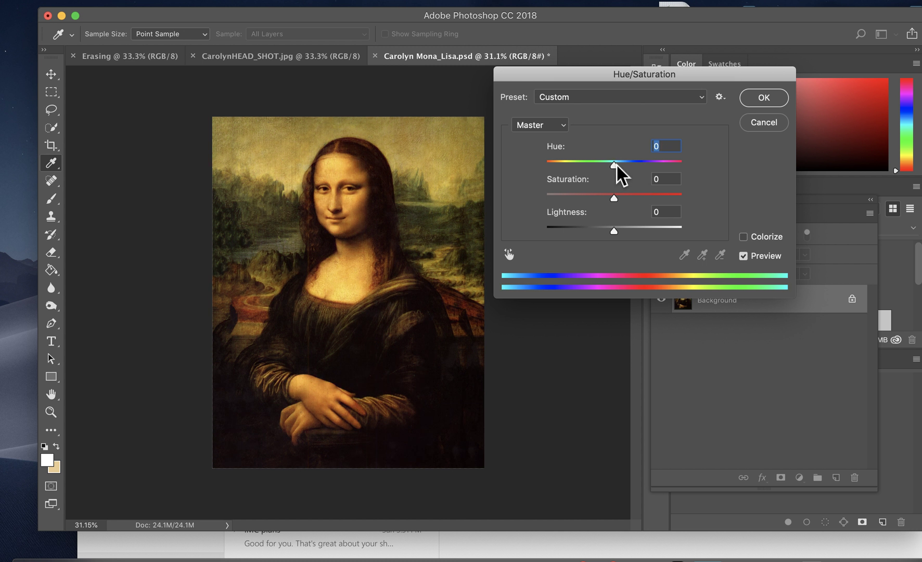
- In the Hue/Saturation adjustment, set the Yellows hue to +4 and the Yellows saturation to -23
click(560, 127)
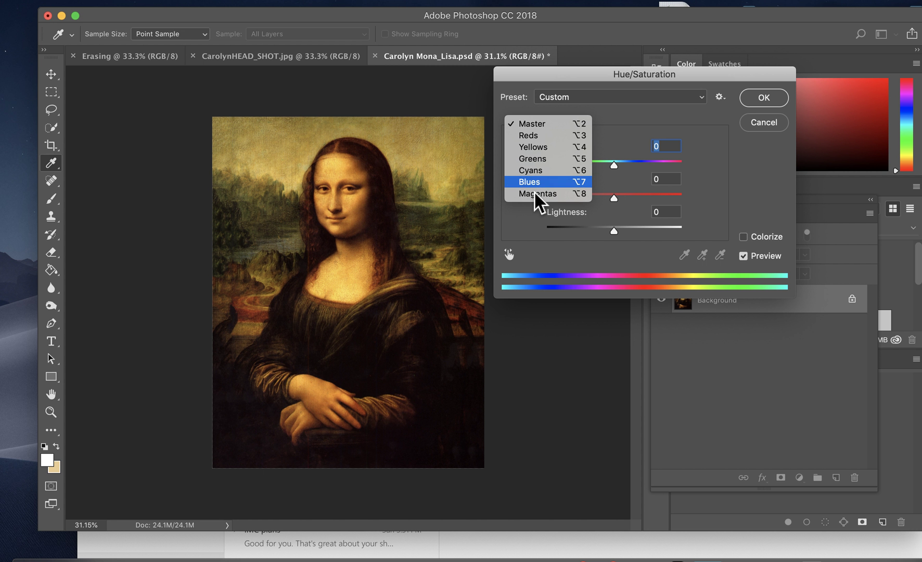
click(536, 148)
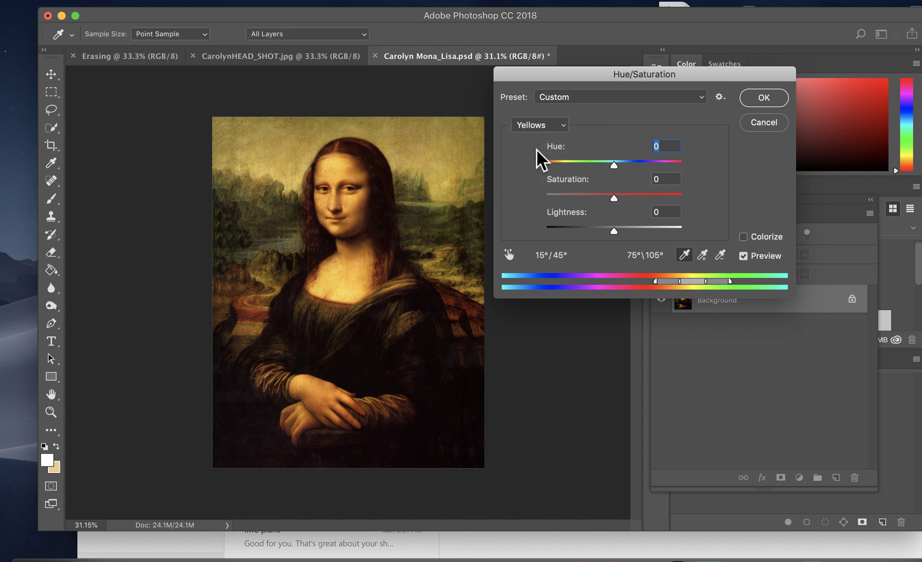
mouse_move(617, 168)
mouse_down()
mouse_move(638, 167)
mouse_move(615, 169)
mouse_up()
drag(618, 169, 616, 169)
drag(616, 169, 619, 167)
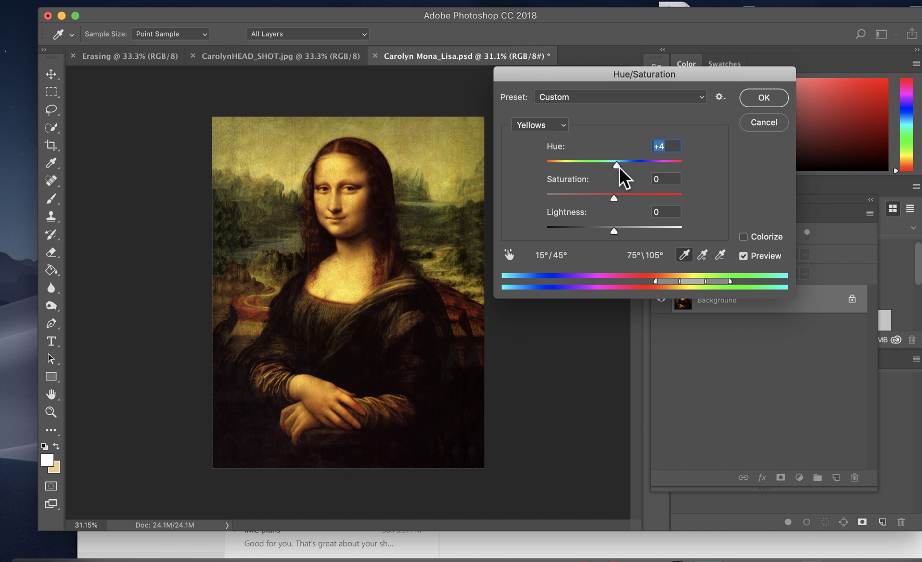
drag(617, 199, 599, 200)
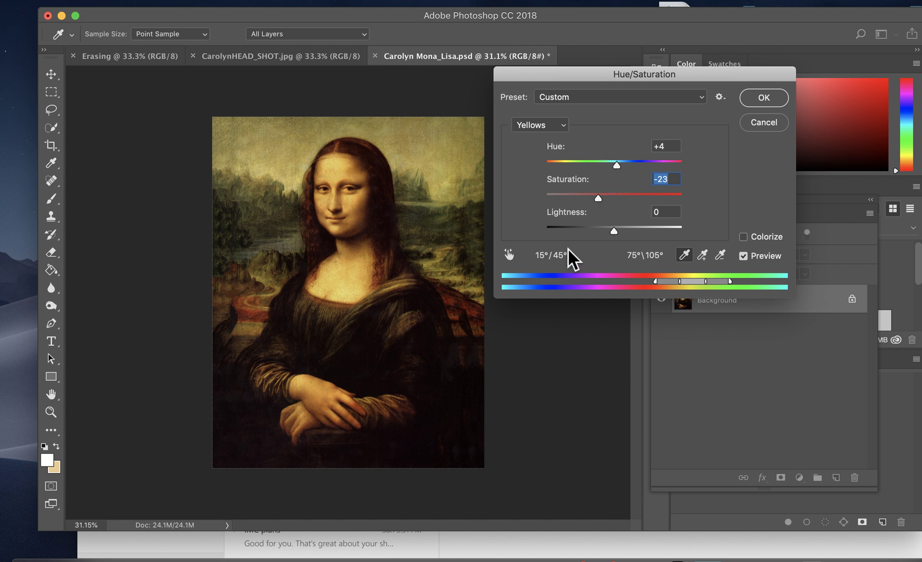
- Try shifting the hue of the Greens in the Hue/Saturation adjustment, ending back at 0
click(551, 129)
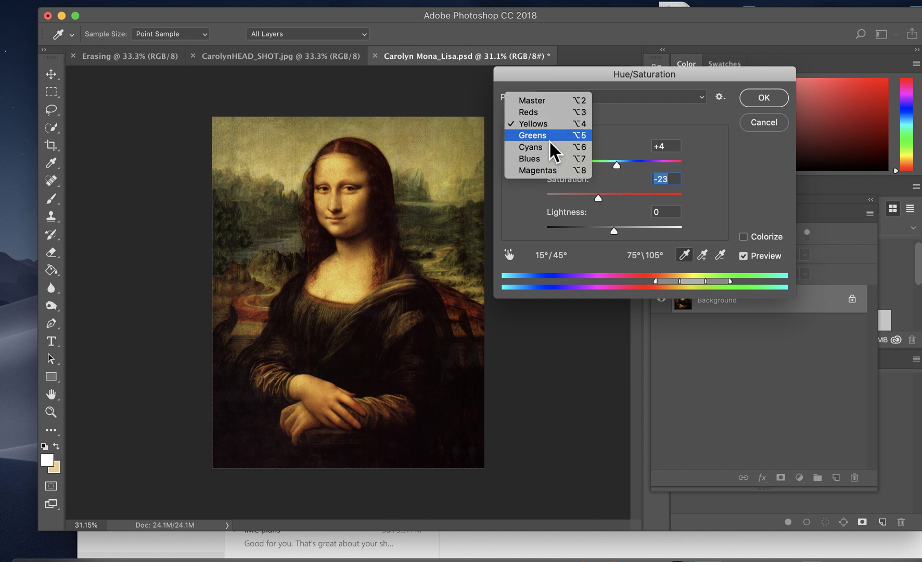
click(549, 140)
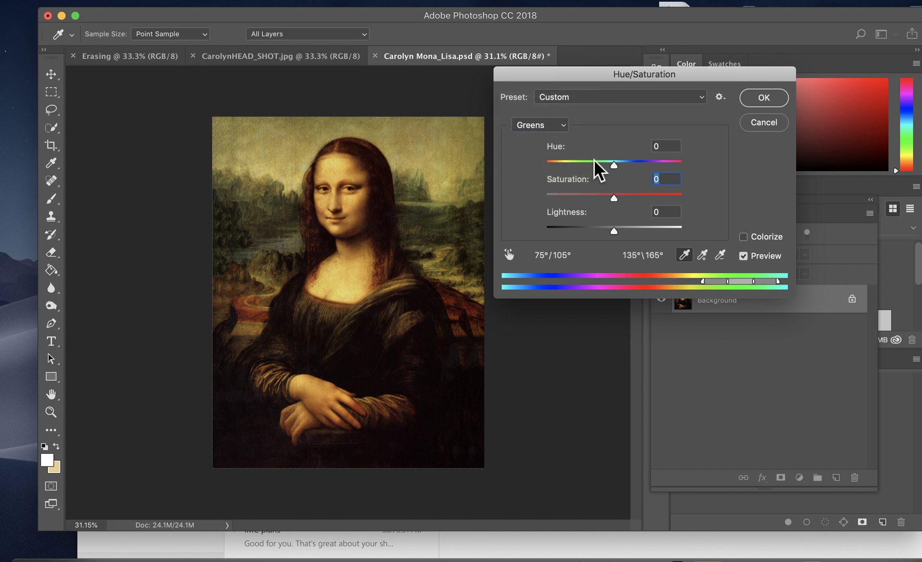
click(614, 167)
mouse_move(616, 169)
mouse_down()
mouse_move(638, 169)
mouse_move(616, 169)
mouse_up()
click(561, 127)
click(583, 124)
mouse_move(616, 167)
mouse_down()
mouse_move(664, 168)
mouse_move(616, 169)
mouse_up()
- Set the hue of the Cyans to -1 in the Hue/Saturation adjustment
click(560, 126)
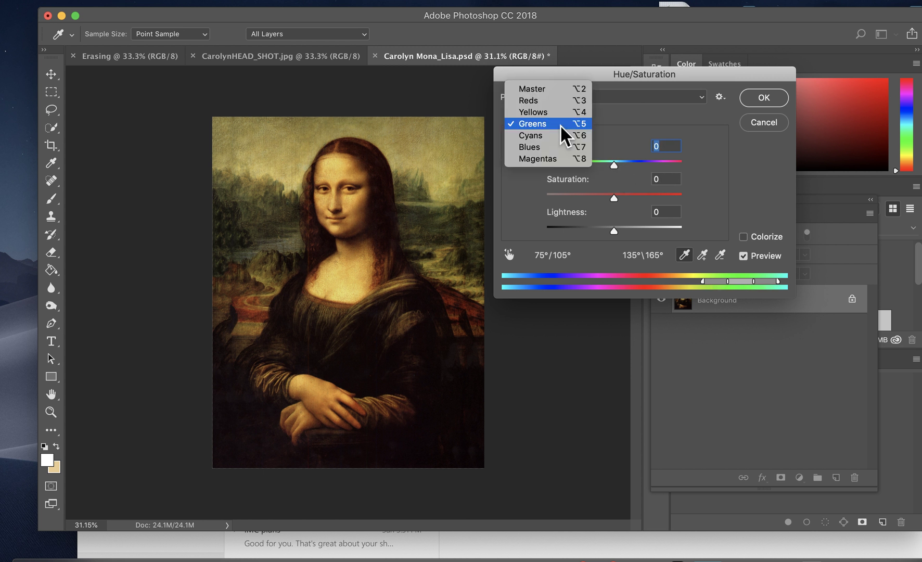
click(558, 140)
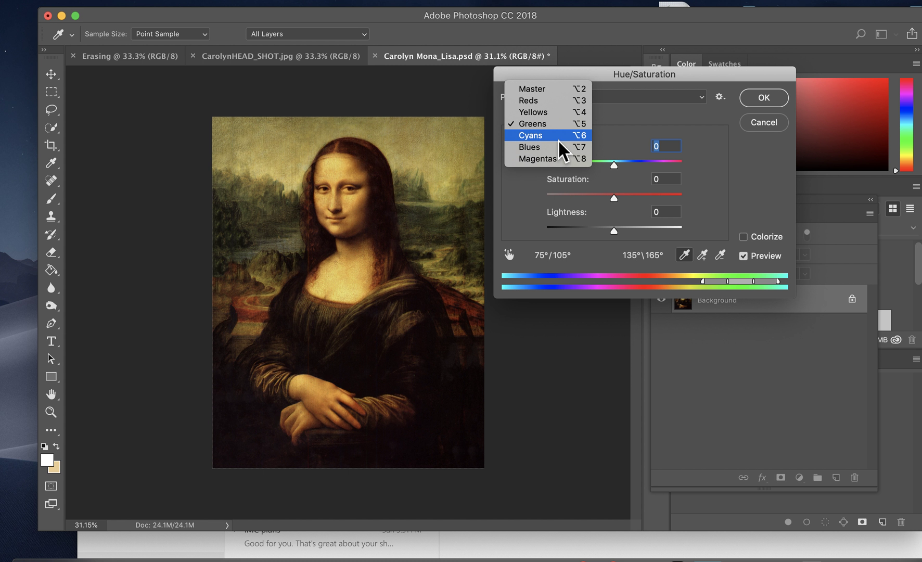
mouse_move(616, 168)
mouse_down()
mouse_move(639, 168)
mouse_move(603, 167)
mouse_move(615, 166)
mouse_up()
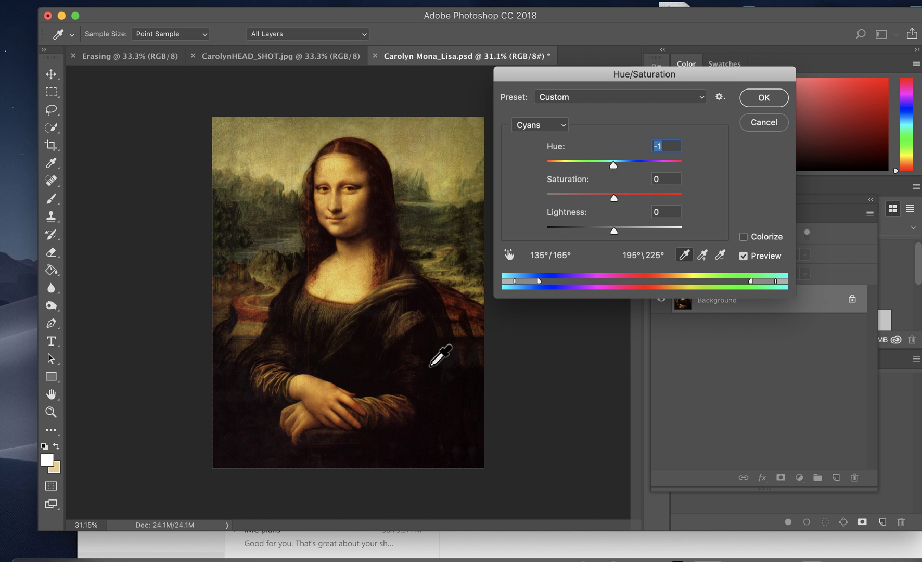
- Set the Reds hue to -4, try out the Reds saturation, and apply the Hue/Saturation adjustment
click(541, 123)
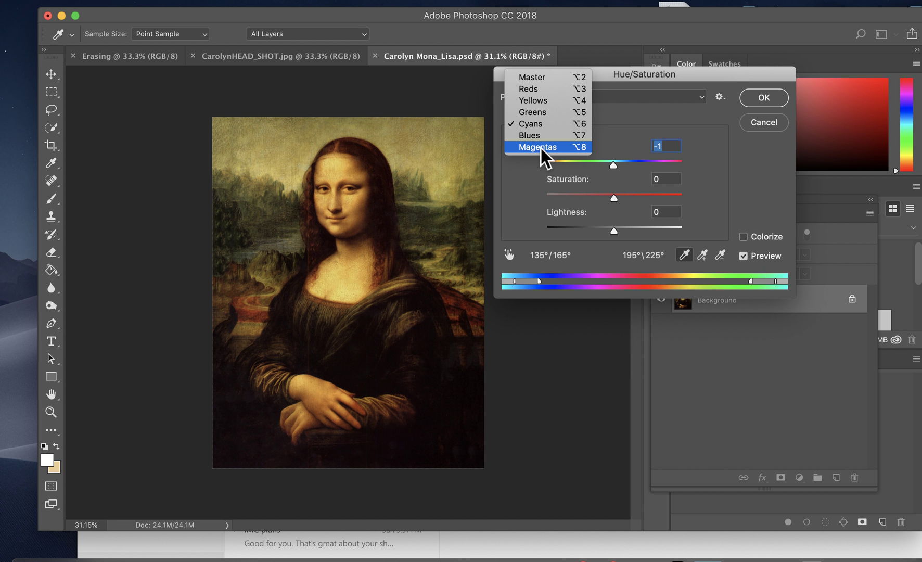
click(544, 88)
mouse_move(616, 166)
mouse_down()
mouse_move(639, 165)
mouse_move(594, 168)
mouse_move(613, 166)
mouse_up()
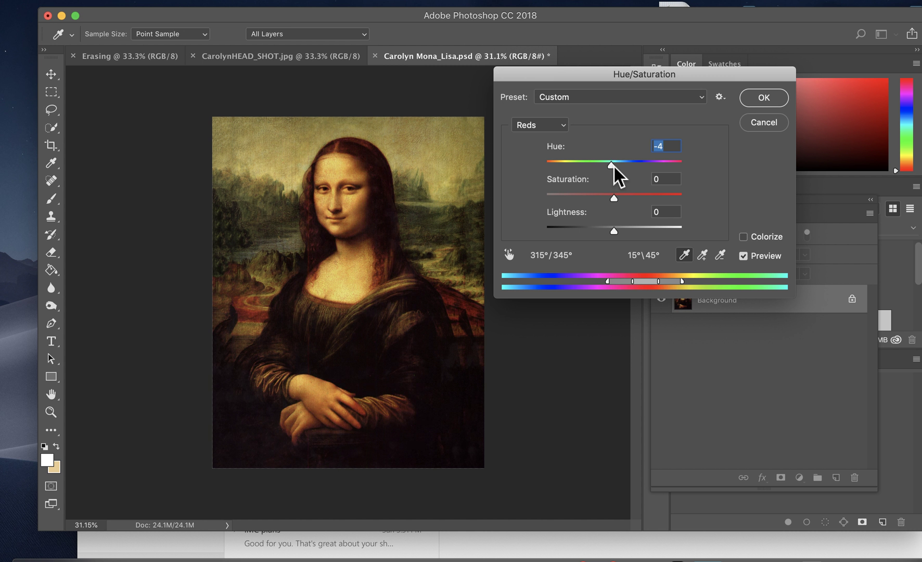
mouse_move(615, 199)
mouse_down()
mouse_move(623, 200)
mouse_move(615, 198)
mouse_up()
click(761, 98)
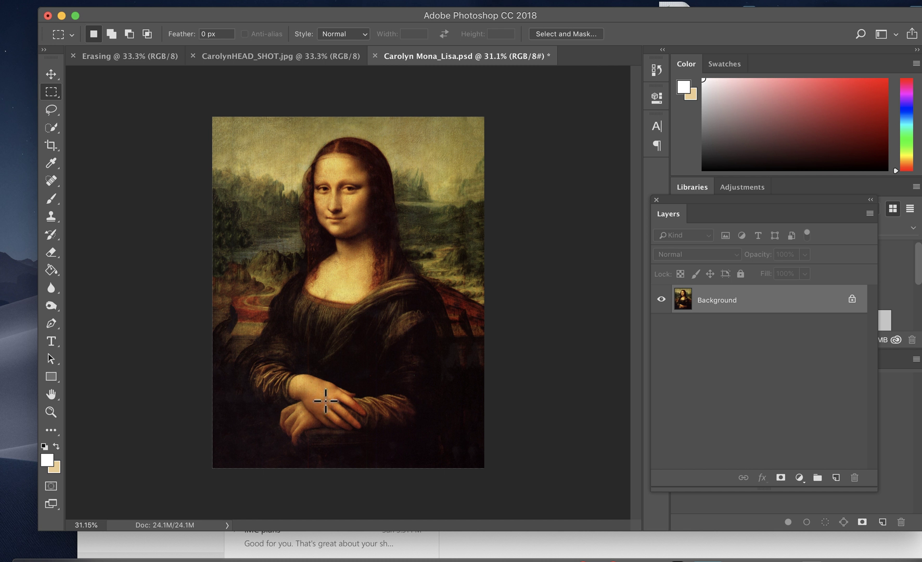
- Start a Levels adjustment on the RGB channel and set the white input level to 223
click(182, 1)
mouse_move(178, 24)
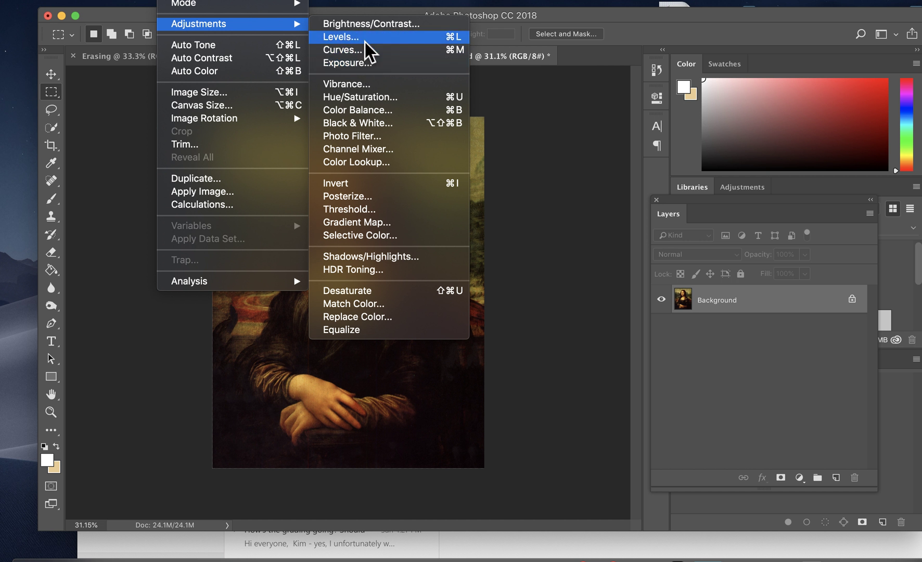
click(364, 39)
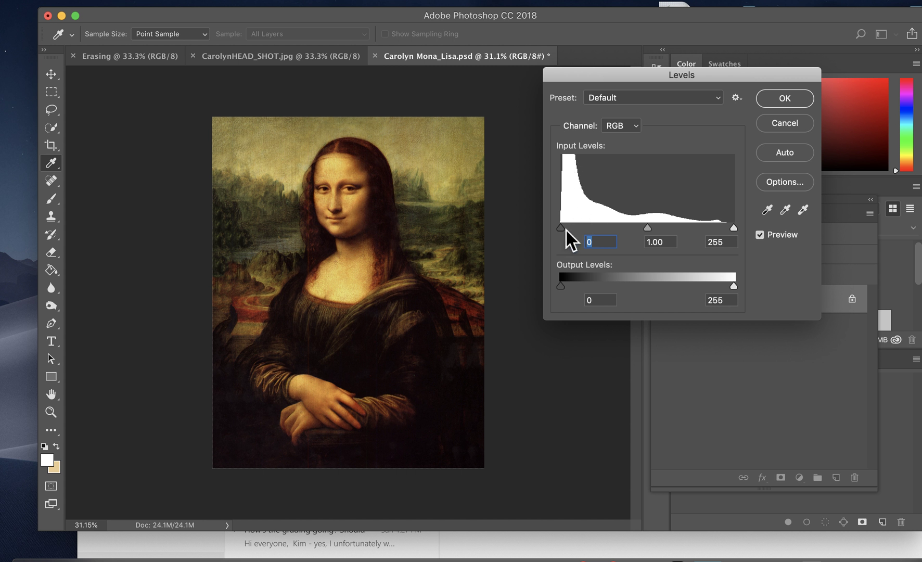
mouse_move(564, 231)
mouse_down()
mouse_move(593, 229)
mouse_move(556, 230)
mouse_up()
drag(735, 231, 715, 231)
drag(709, 231, 671, 231)
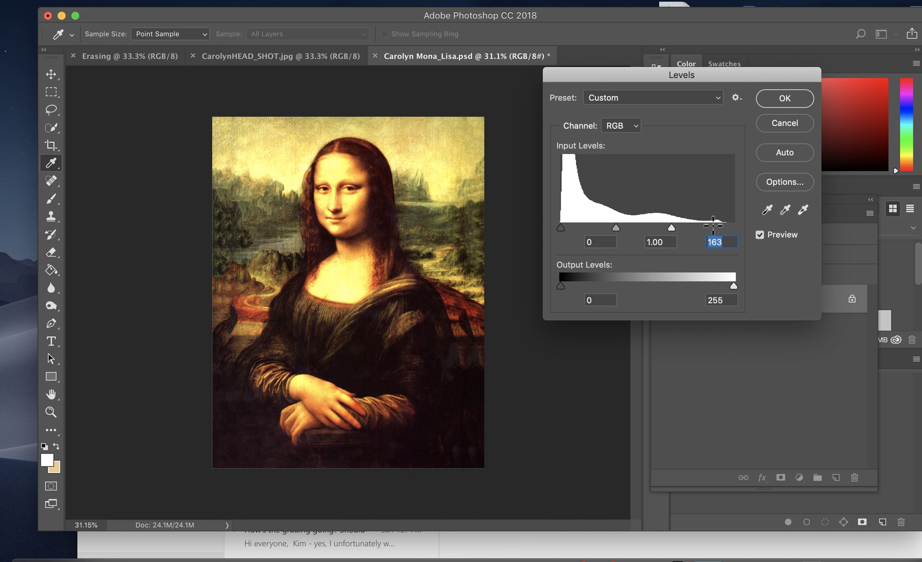
drag(674, 229, 715, 228)
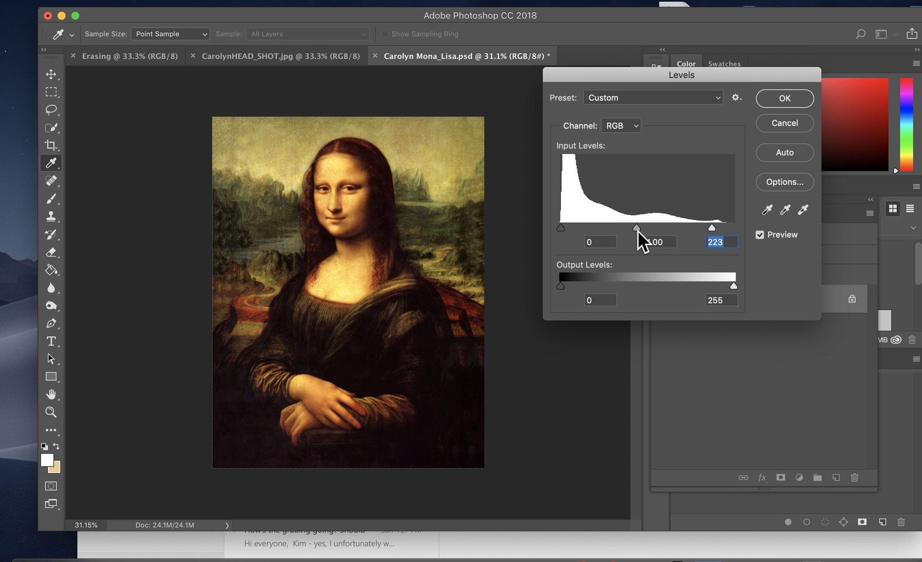
- Brighten the midtones by setting the middle input level to 1.30 and apply the Levels adjustment
mouse_move(635, 231)
mouse_down()
mouse_move(621, 231)
mouse_move(651, 231)
mouse_up()
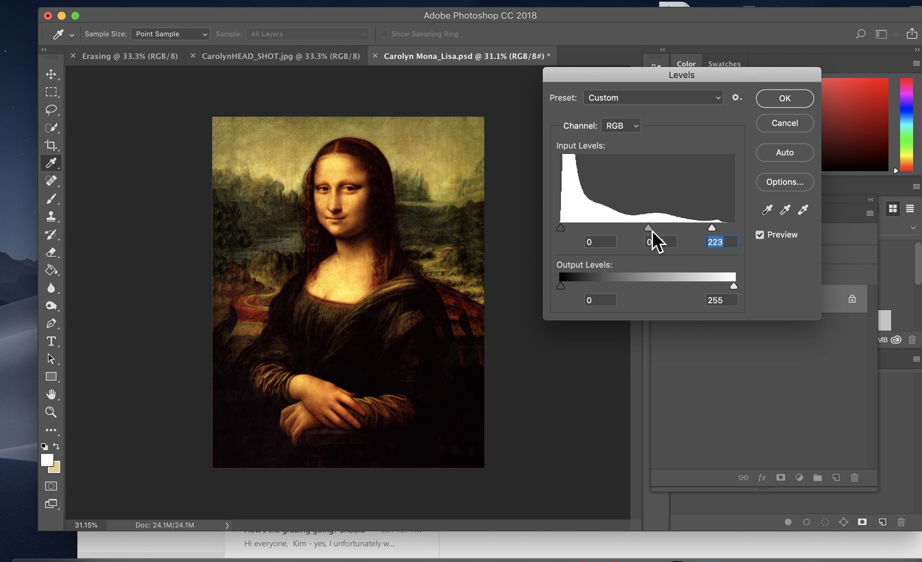
drag(648, 231, 643, 231)
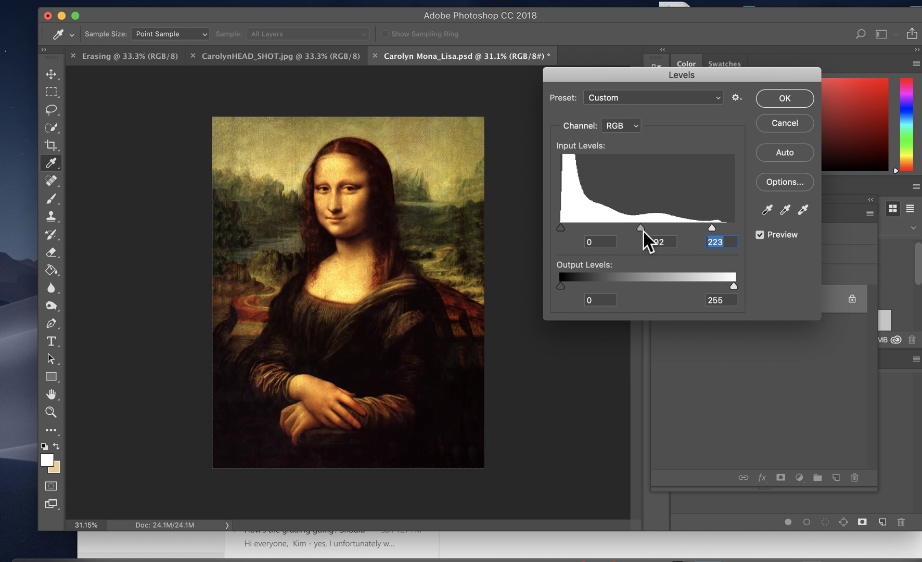
drag(630, 231, 625, 231)
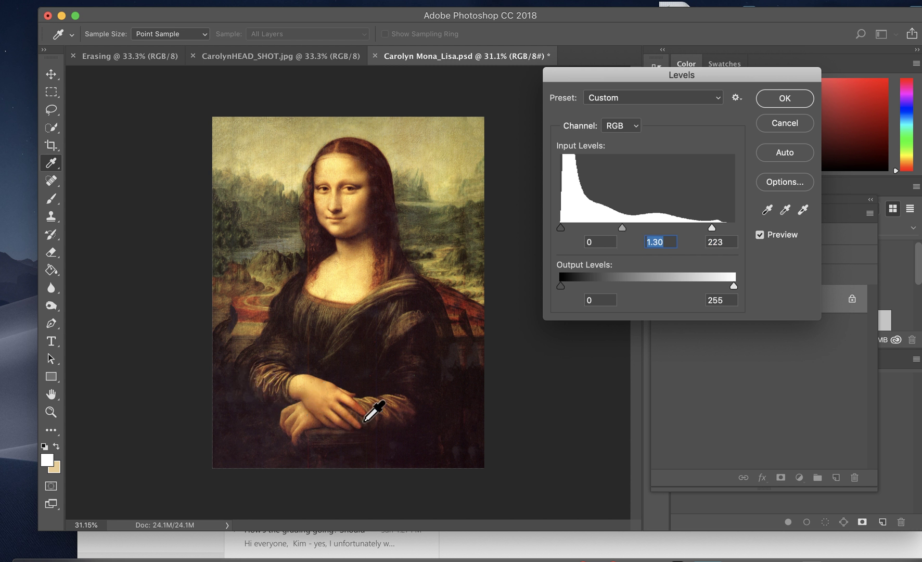
click(780, 101)
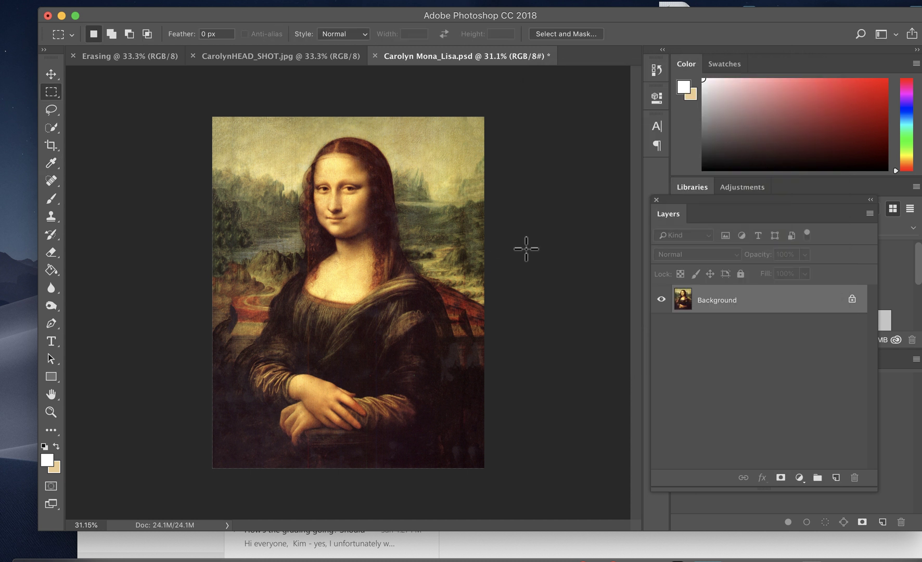
- Compare the painting before and after the Levels adjustment by repeatedly undoing and redoing it
key(super+z)
key(super+z)
key(super+z)
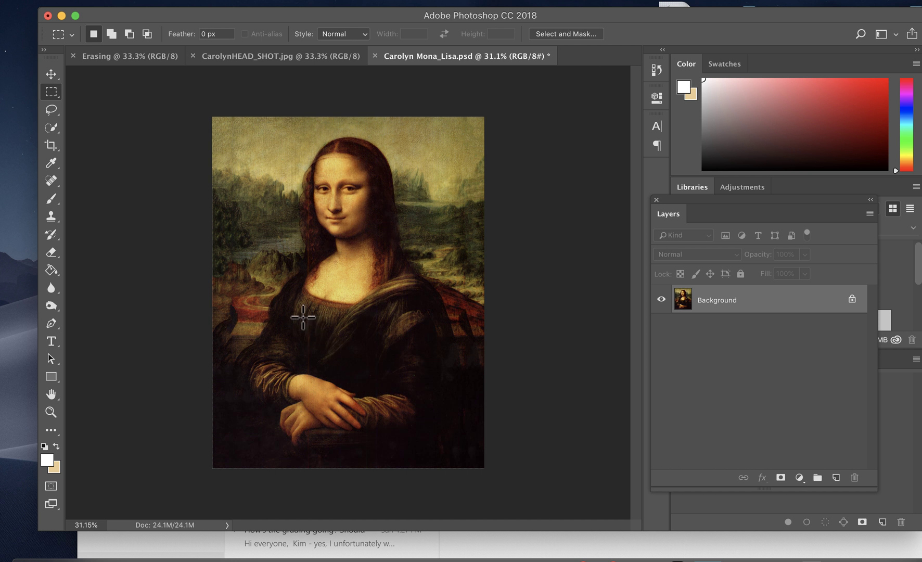
key(super+z)
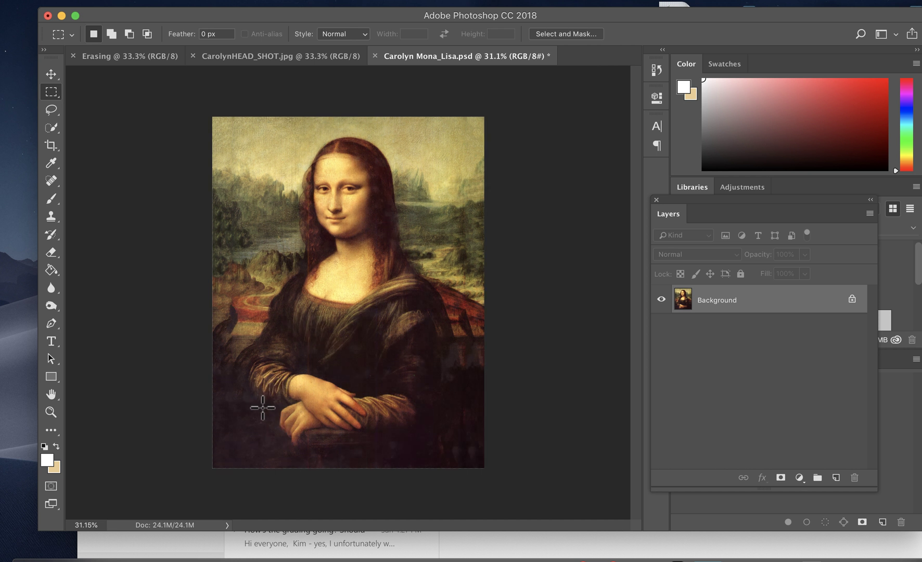
key(super+z)
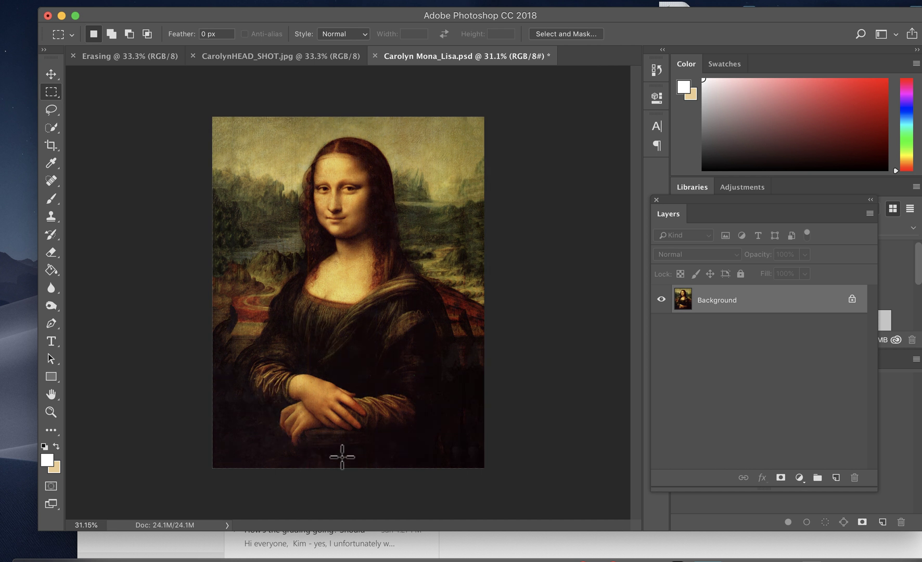
key(super+z)
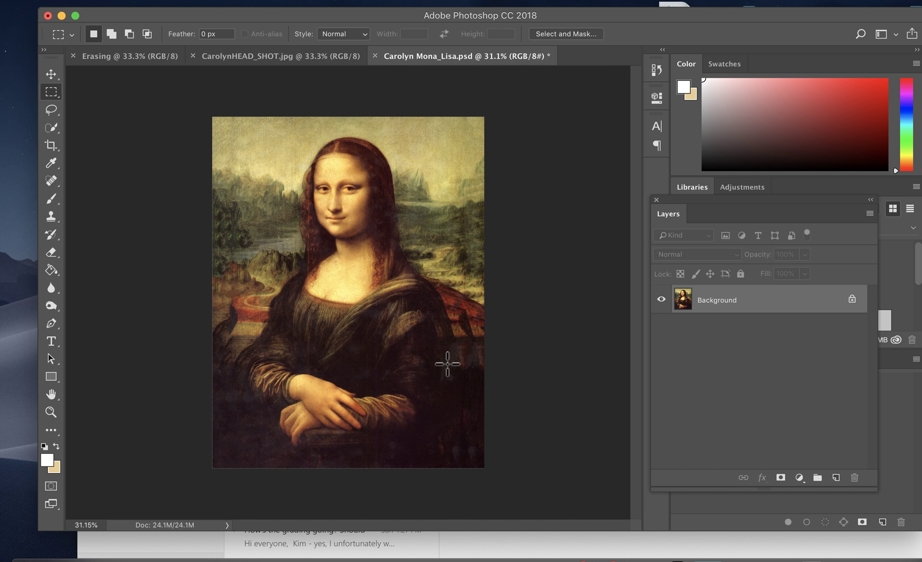
key(super+z)
key(super+z)
- Apply a second Levels adjustment with the black input level at about 7 and the midtones at 0.94
key(ctrl+l)
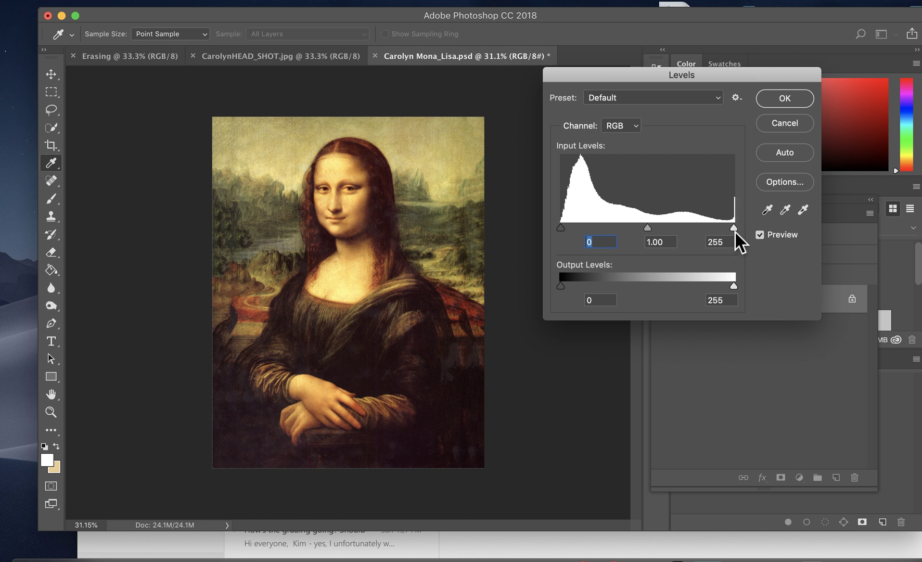
drag(735, 231, 753, 231)
click(653, 232)
drag(564, 231, 569, 231)
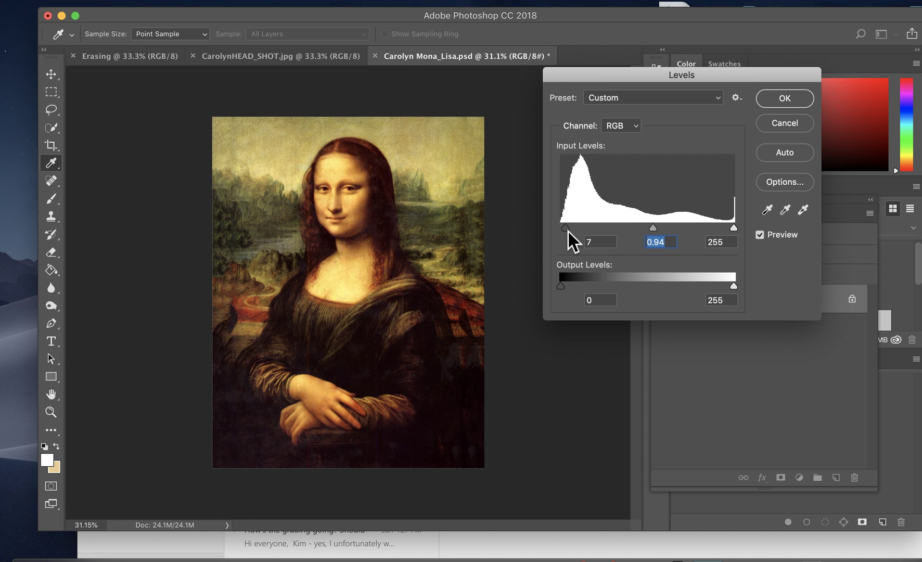
click(568, 231)
click(776, 101)
key(m)
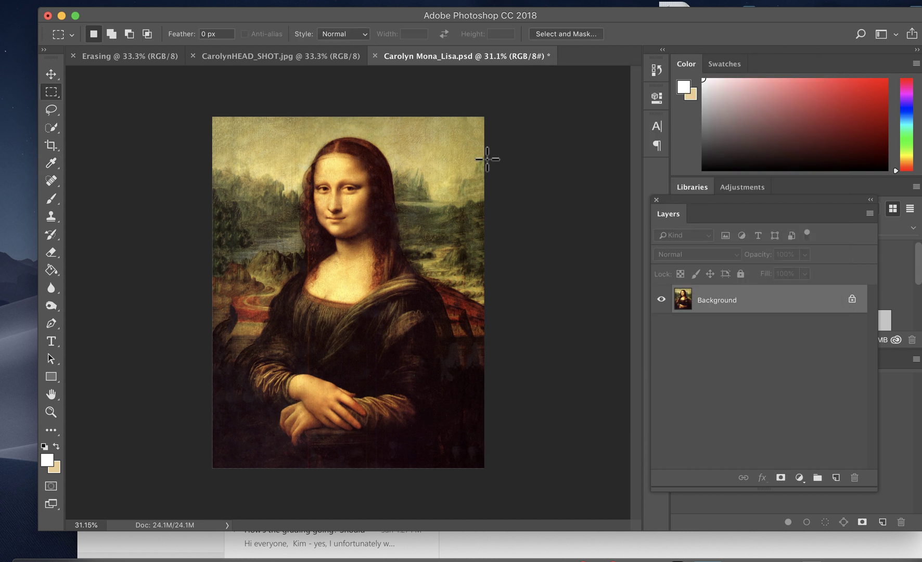
click(179, 1)
mouse_move(180, 24)
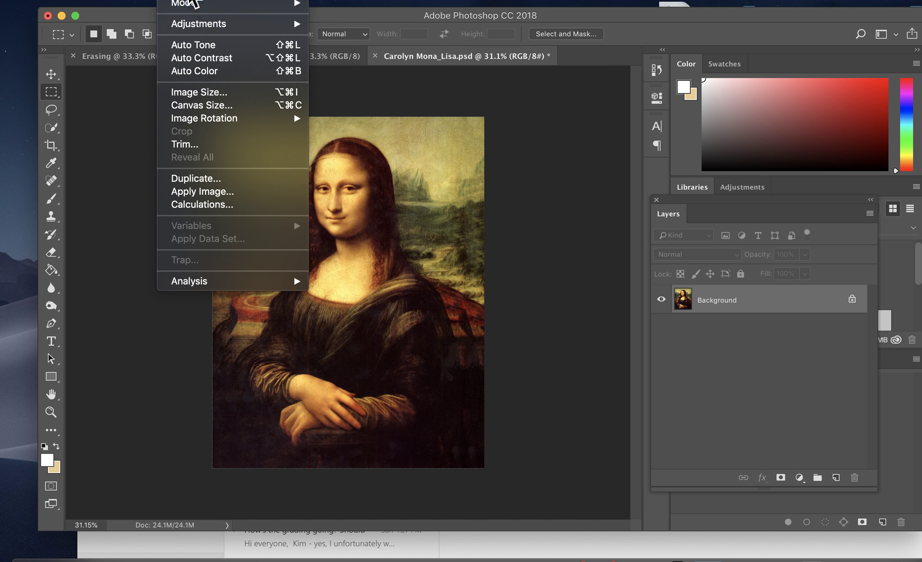
click(189, 1)
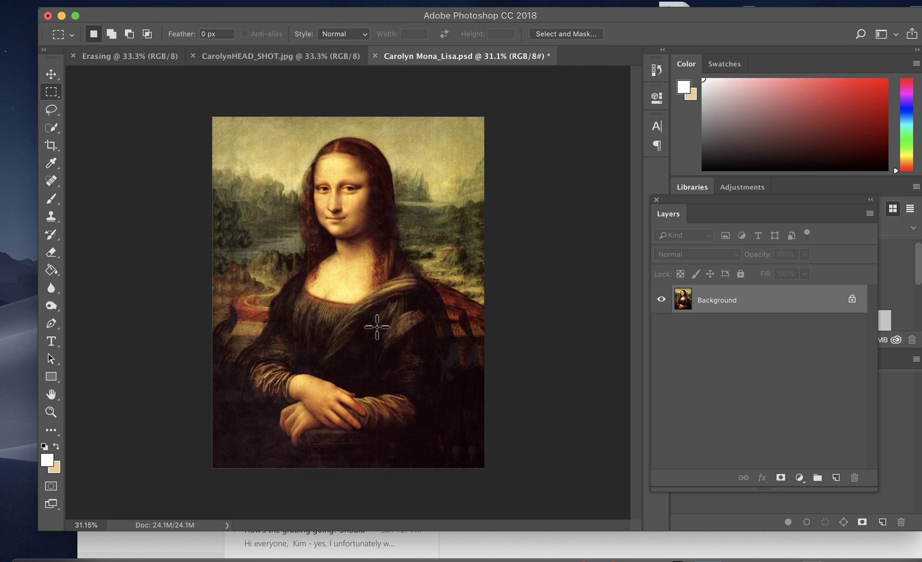
- Try the Desaturate adjustment on the painting to turn it grayscale, and undo it
click(185, 1)
mouse_move(184, 5)
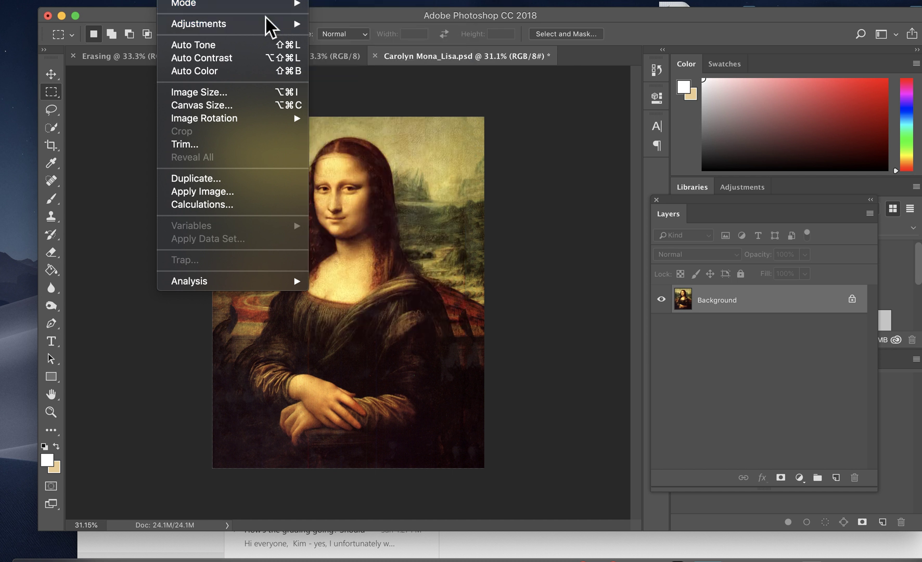
mouse_move(262, 21)
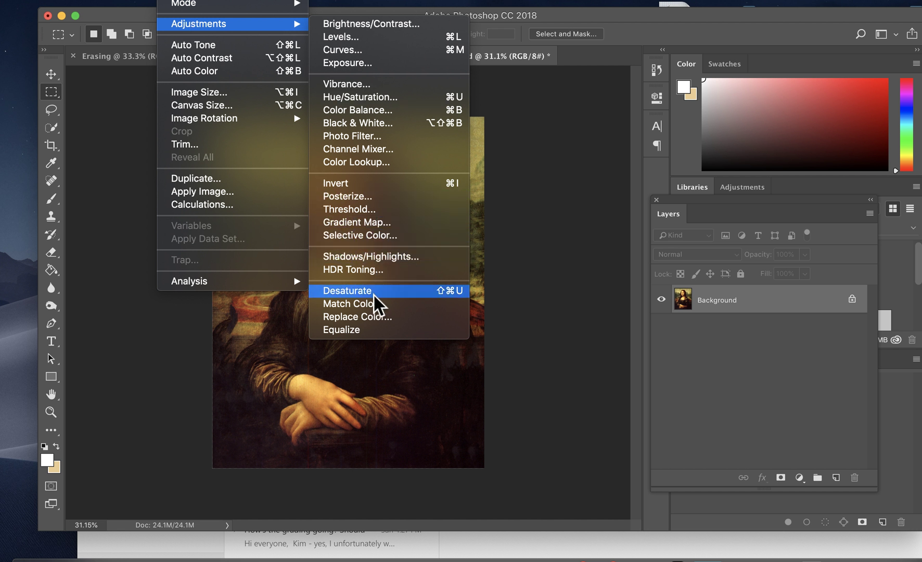
click(424, 293)
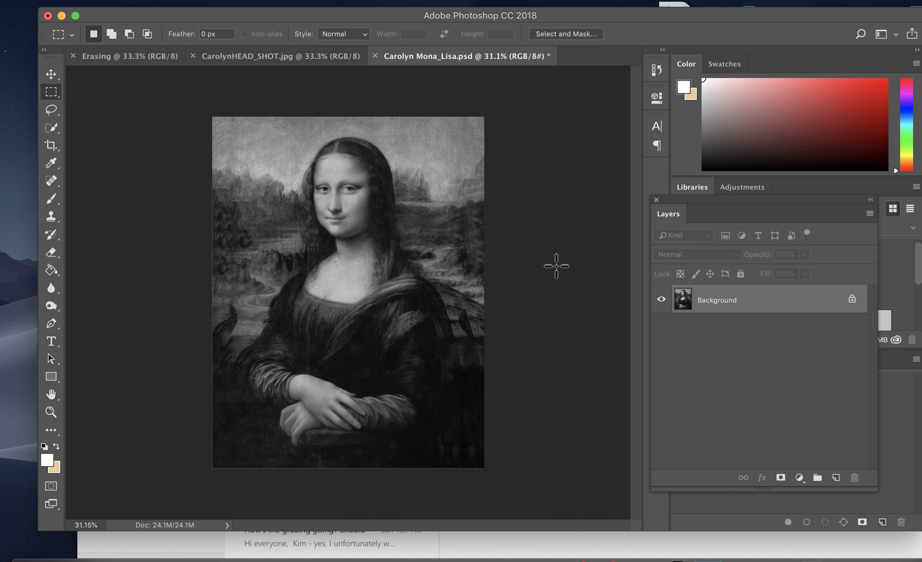
key(super+z)
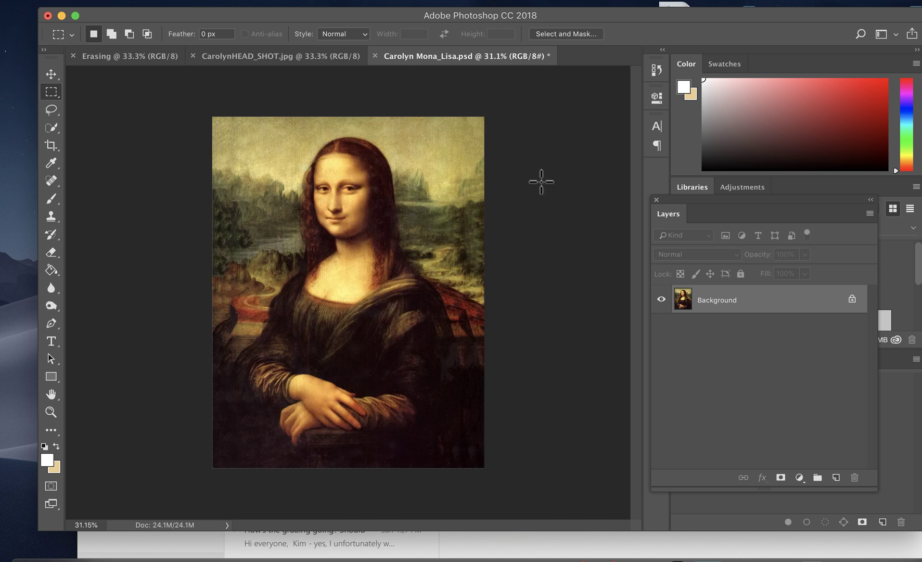